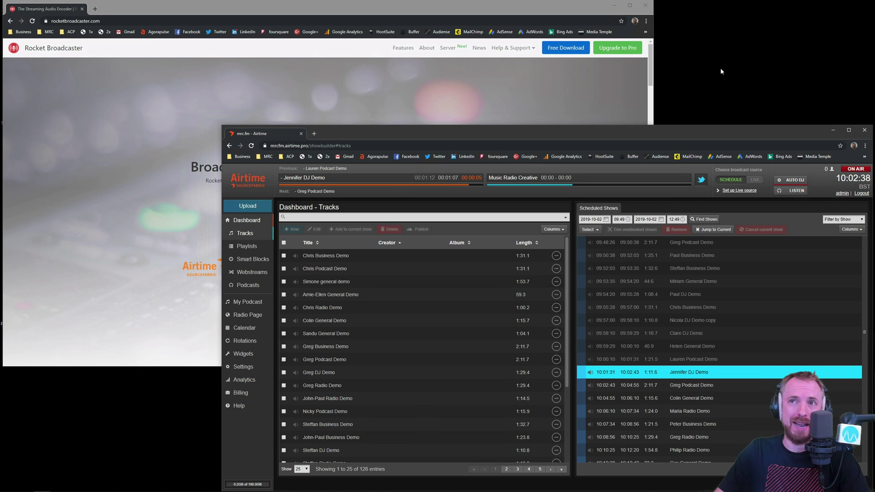
- Download the free edition of Rocket Broadcaster and run its installer, allowing it to make changes to the device
left_click(526, 88)
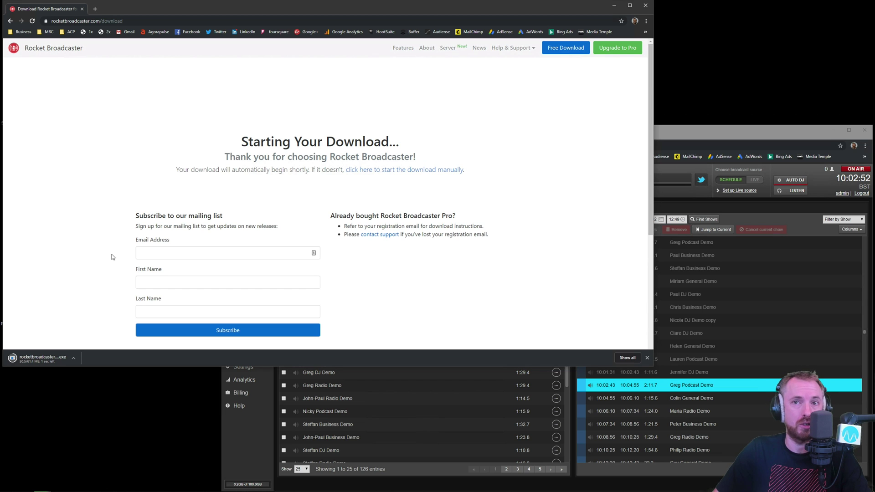
left_click(56, 359)
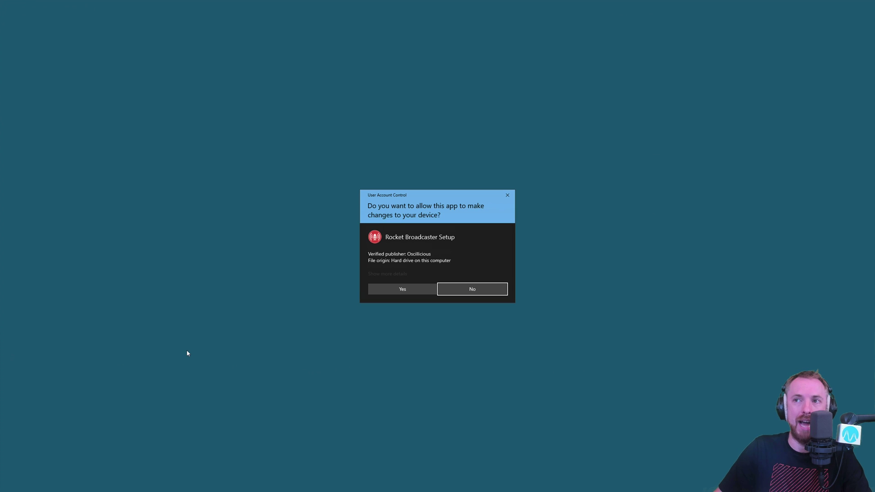
left_click(401, 291)
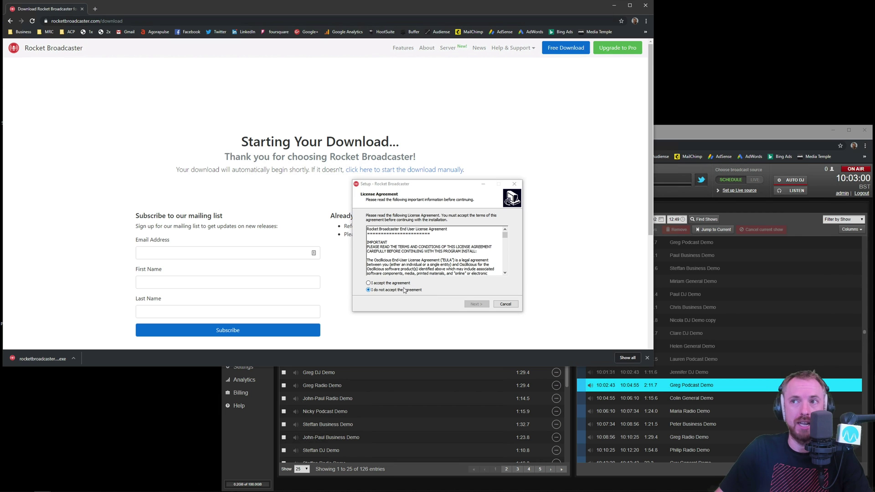
- Accept the license agreement and install Rocket Broadcaster in the default folders with a desktop shortcut
left_click(397, 283)
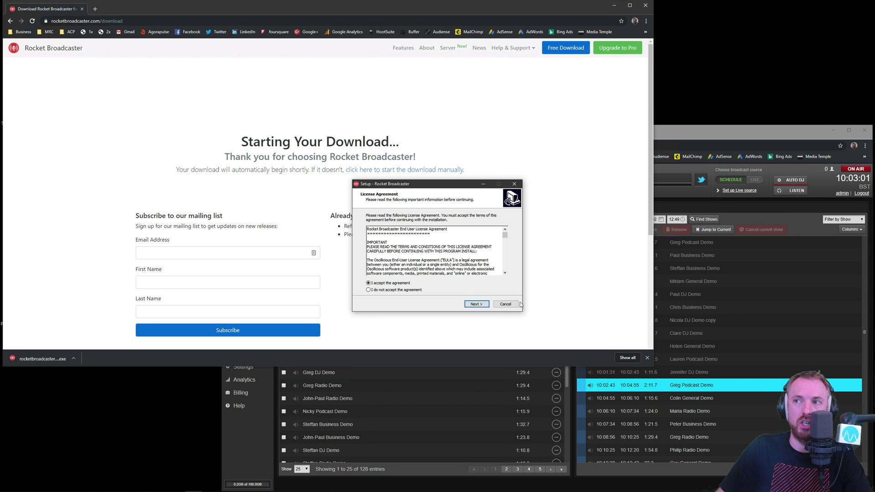
left_click(476, 305)
left_click(479, 305)
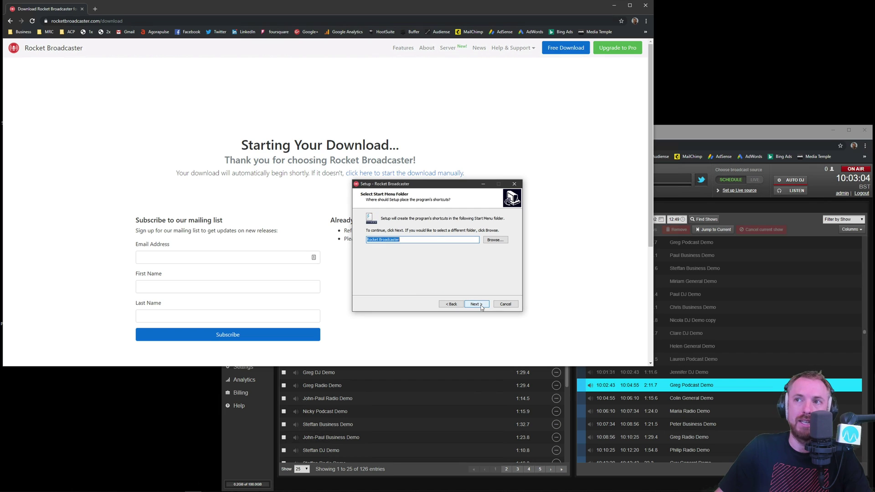
left_click(476, 305)
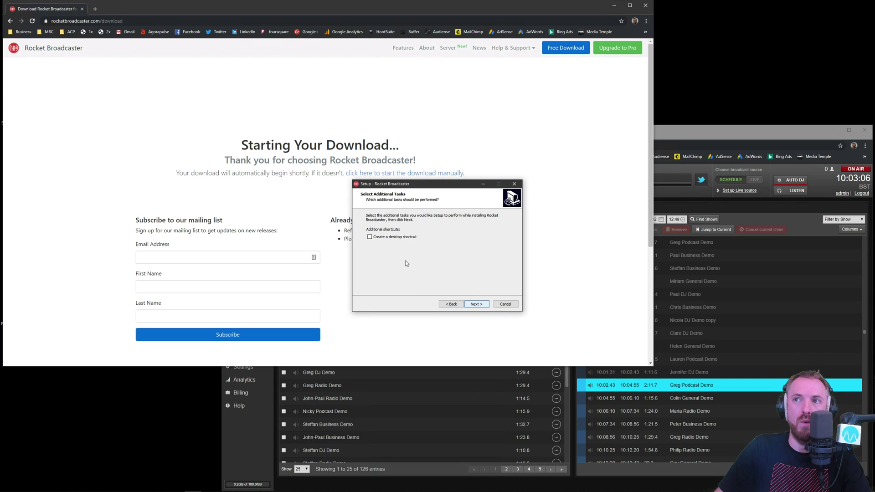
left_click(477, 304)
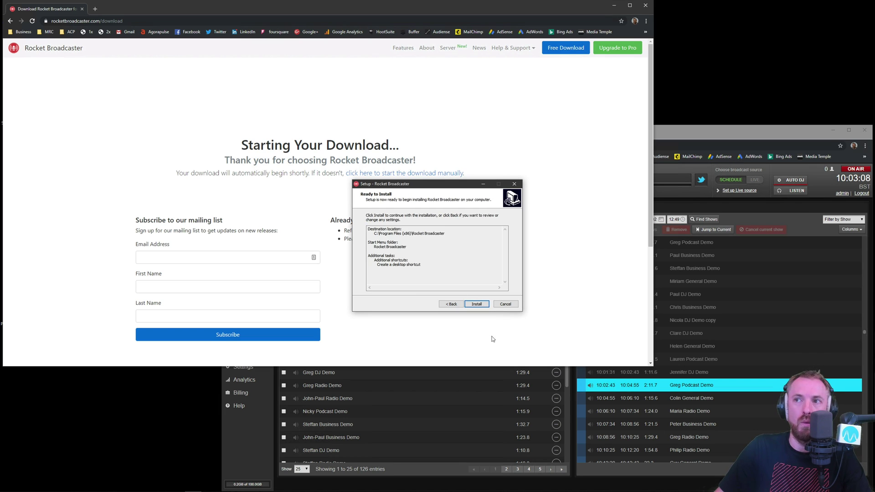
left_click(476, 305)
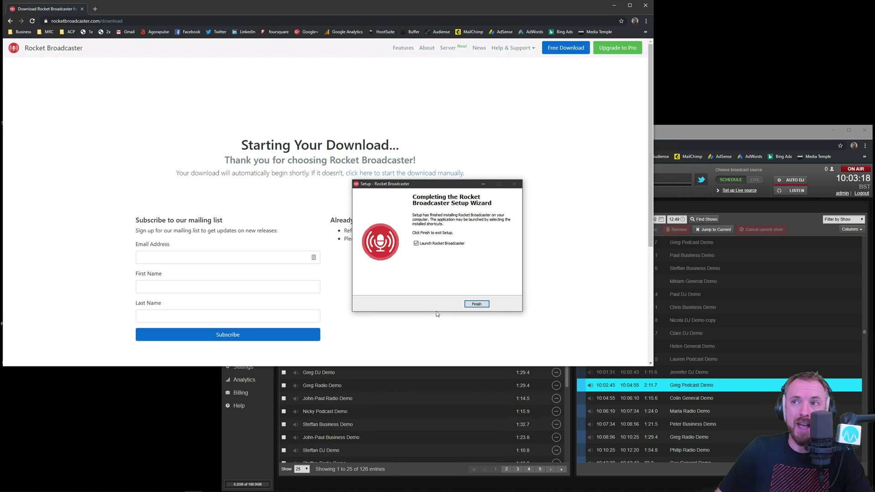
- Launch Rocket Broadcaster from the completed setup without using the Broadcast Wizard, and move its window clear of the Airtime page
left_click(478, 304)
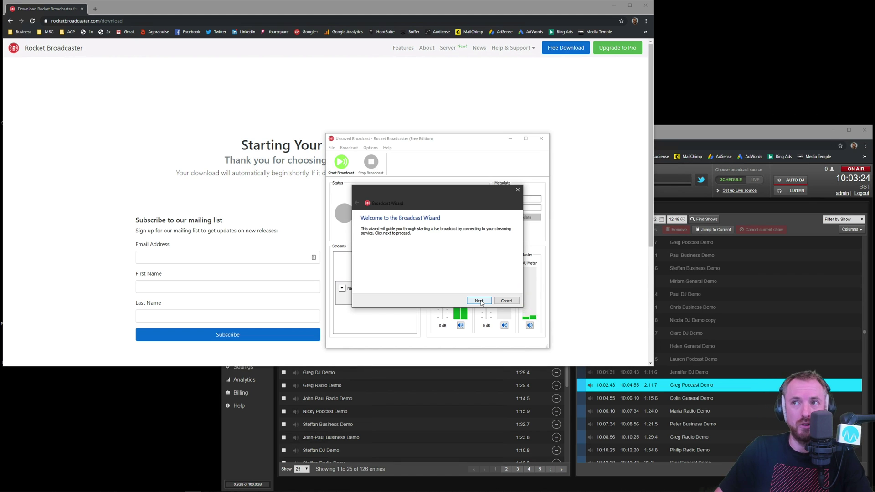
left_click(507, 301)
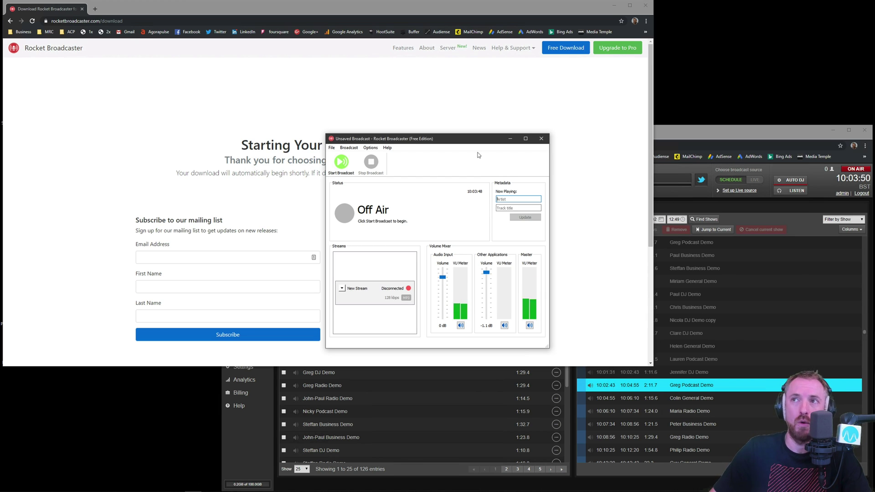
left_click_drag(450, 140, 148, 275)
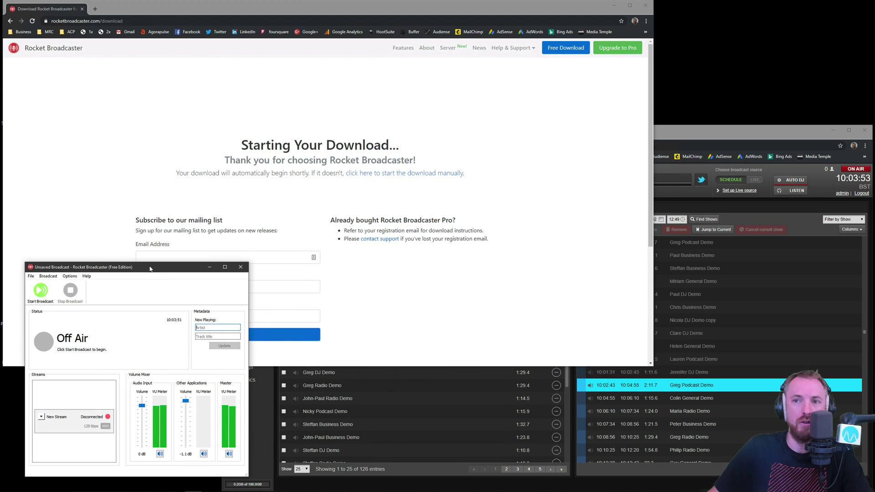
- Switch to Airtime and display the Master Live DJ connection details in the station's stream settings
left_click(705, 131)
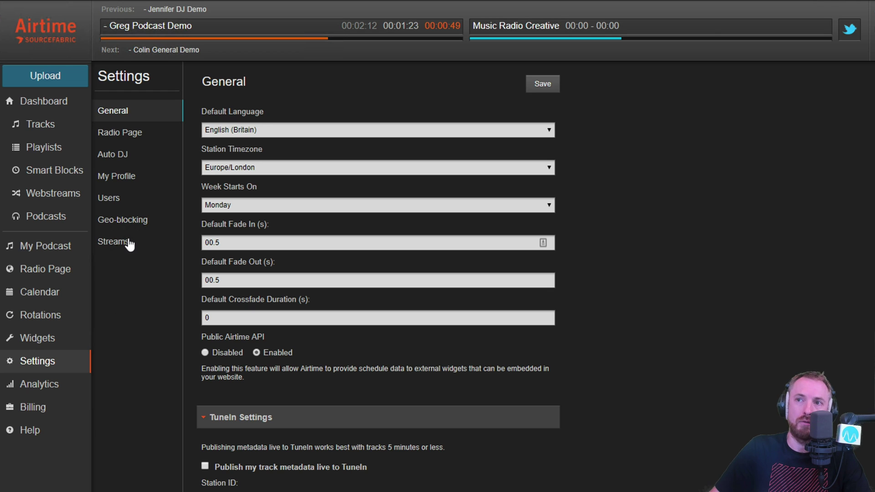
left_click(128, 243)
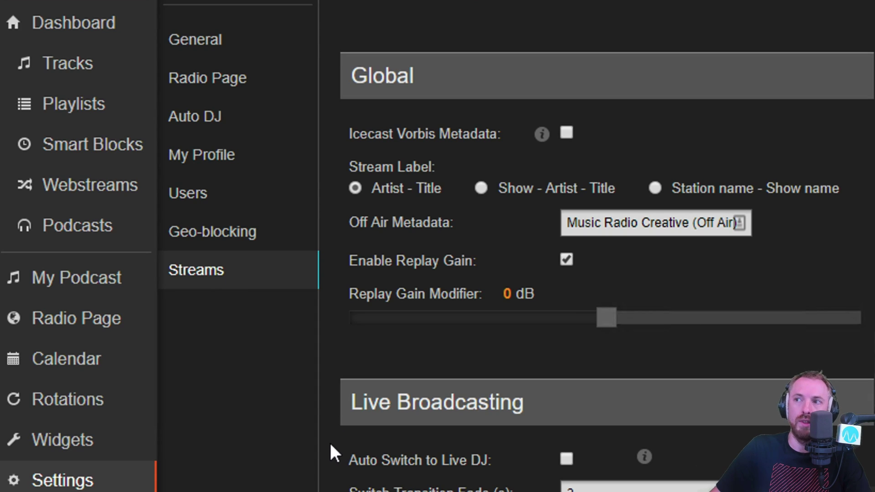
scroll(333, 454, "down", 5)
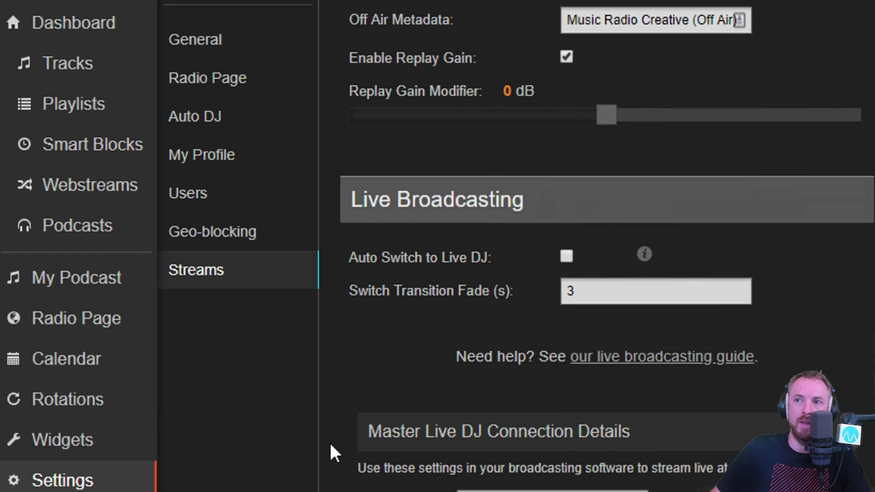
scroll(327, 441, "down", 3)
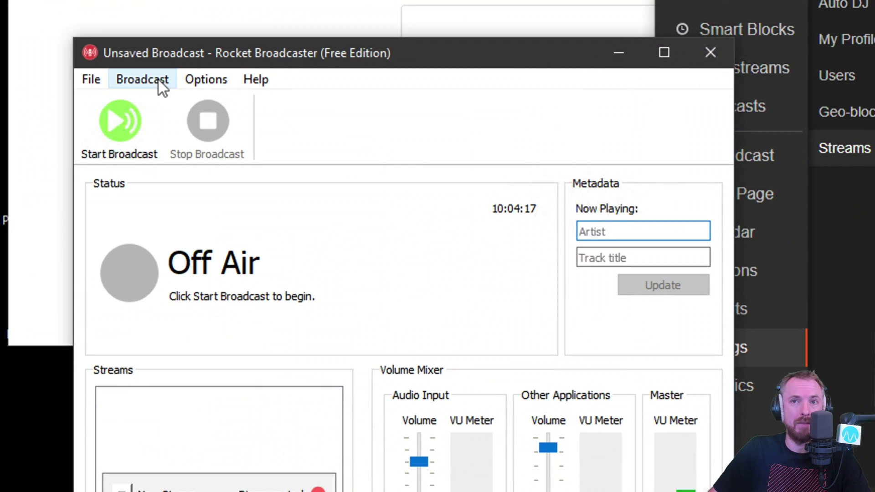
- Switch to Rocket Broadcaster, open the stream connection settings and name the stream MRC Live
left_click(158, 79)
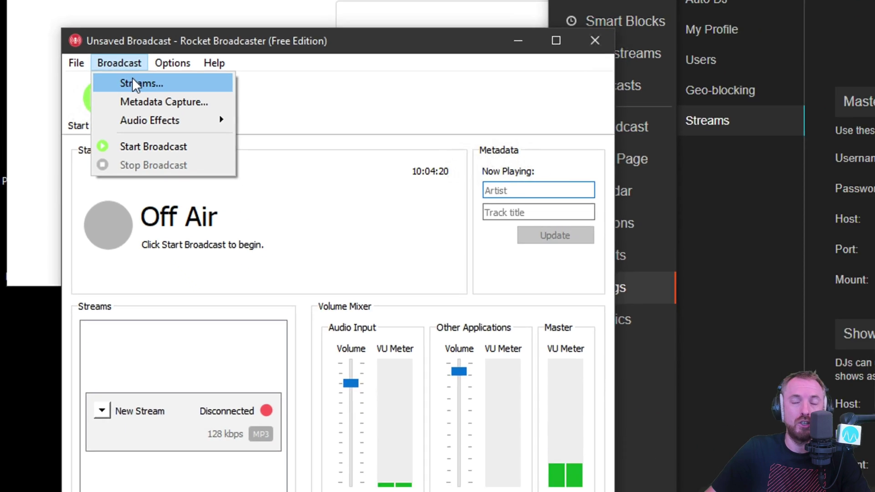
left_click(162, 104)
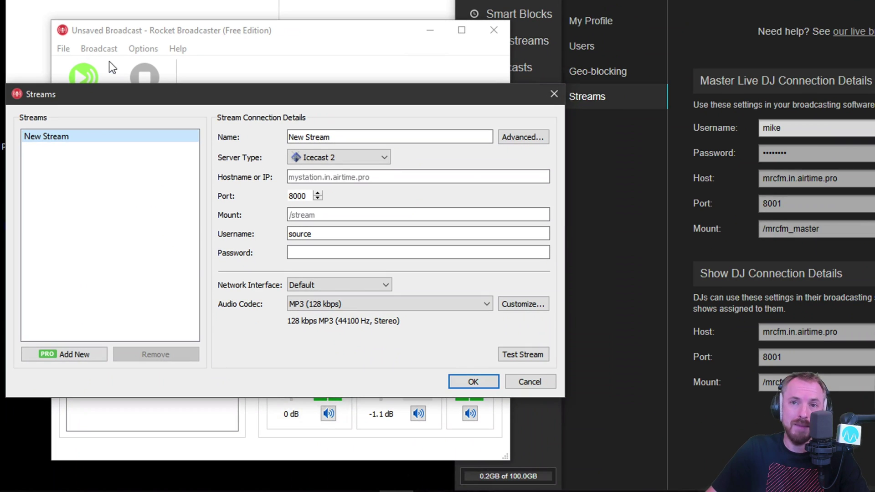
key("Tab")
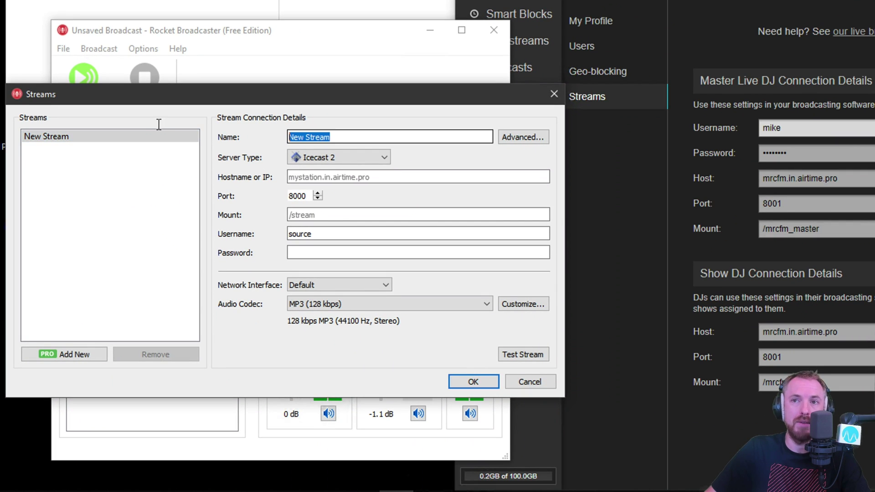
type("MRC L")
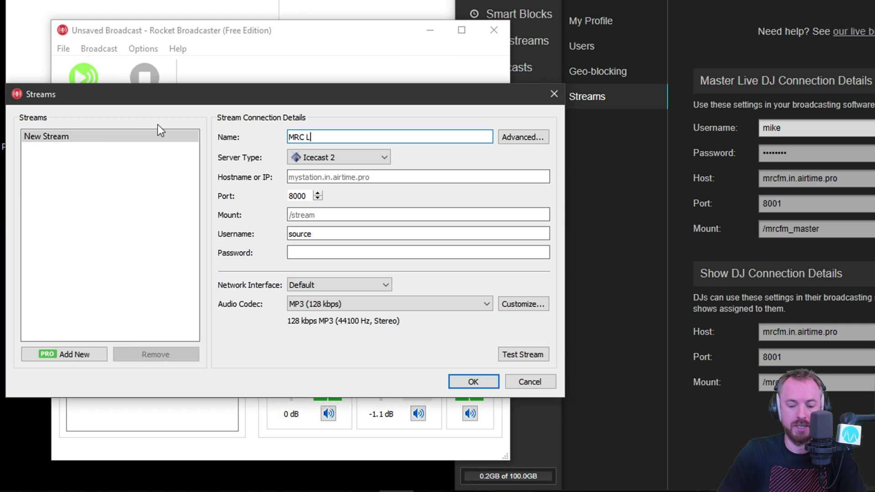
type("ive")
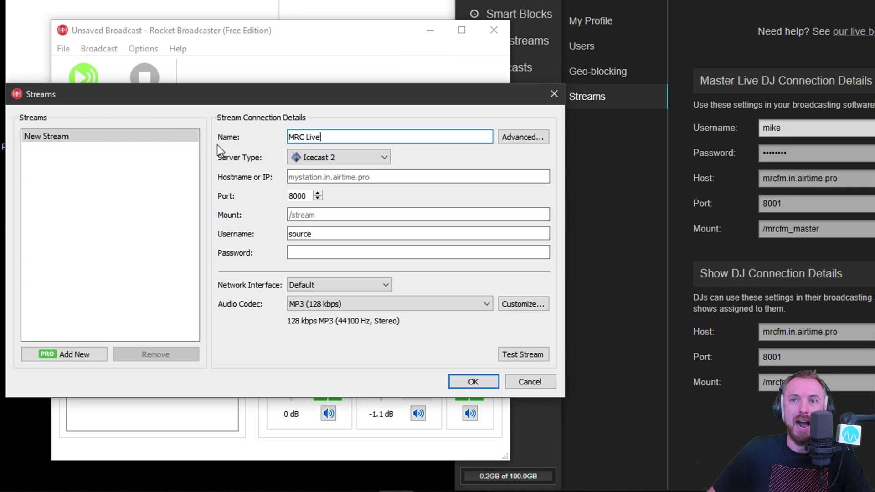
- Keep Icecast 2 as the server type and set the stream's address to hostname mrcfm.in.airtime.pro with port 8001
left_click(344, 157)
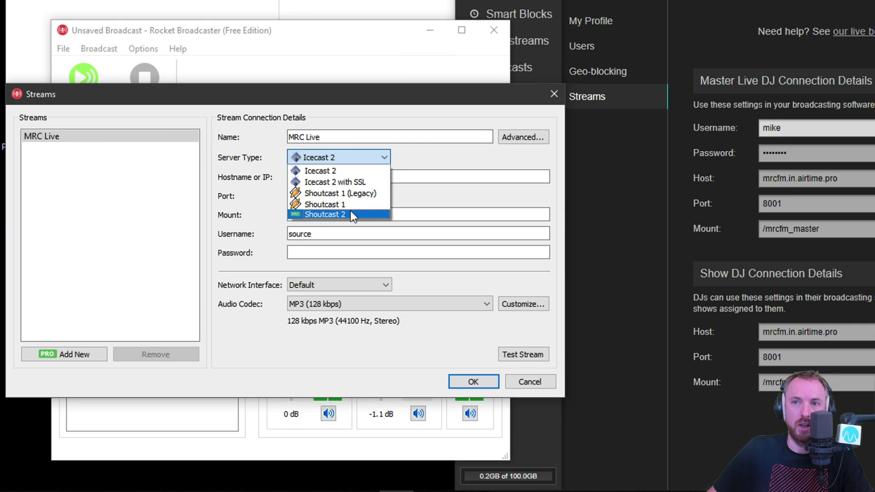
left_click(369, 157)
left_click(345, 177)
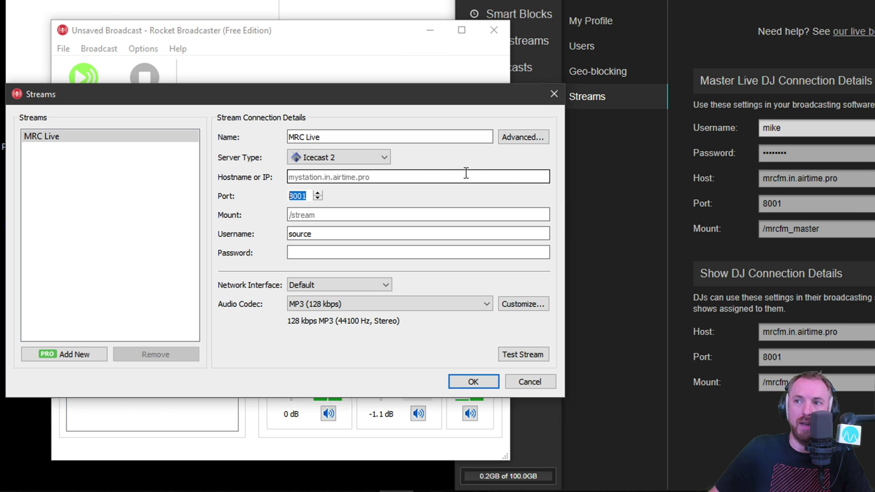
left_click(346, 177)
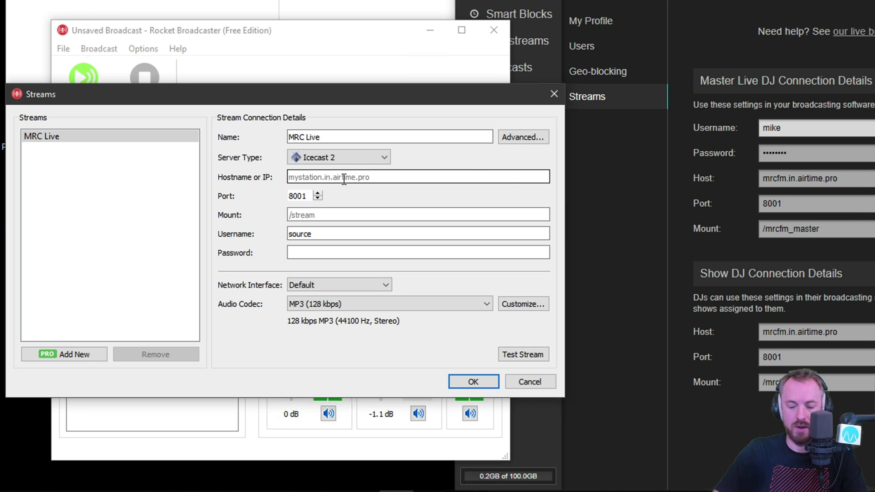
type("mrcfm")
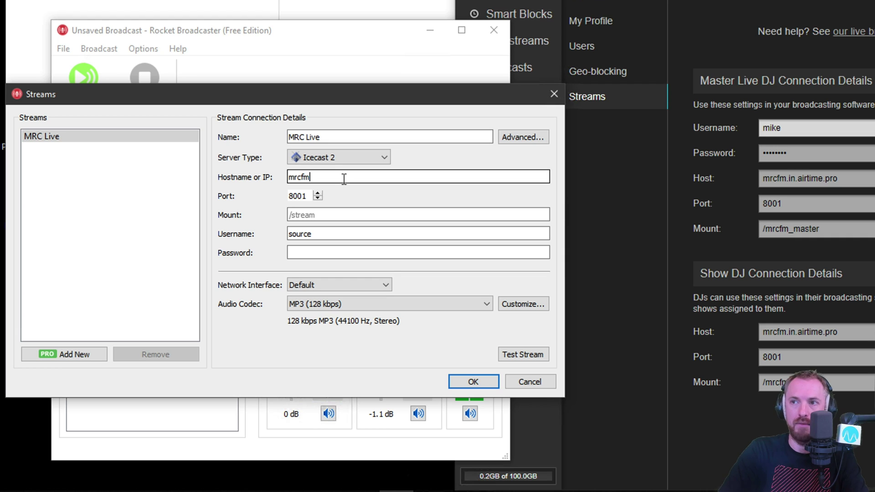
type(".in.airtime")
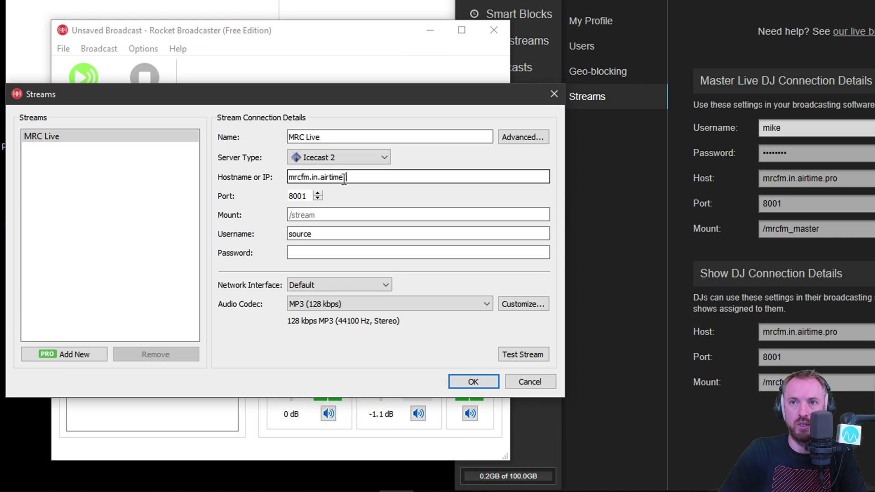
type(".pro")
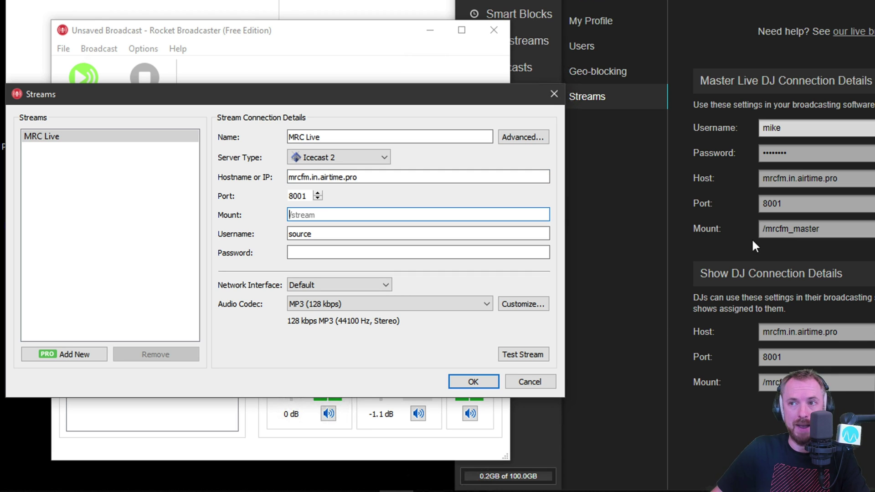
- Set the stream's mount point to /mrcfm_master
type("/")
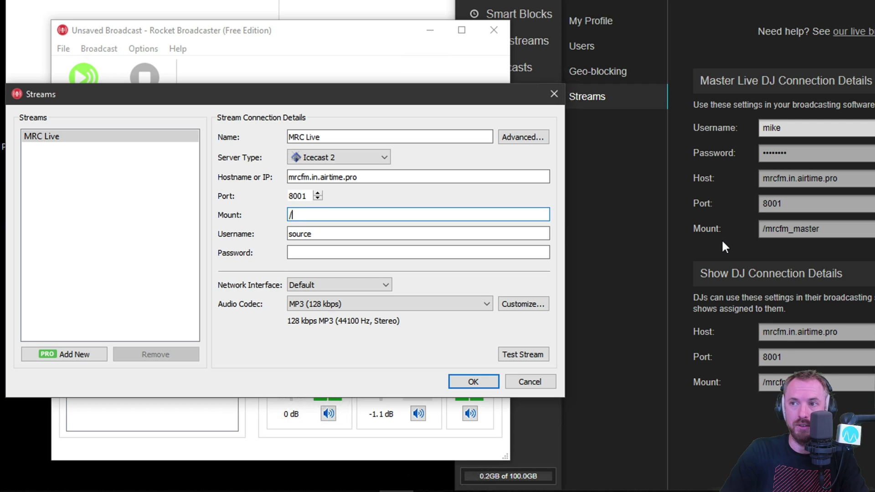
type("mrcfm")
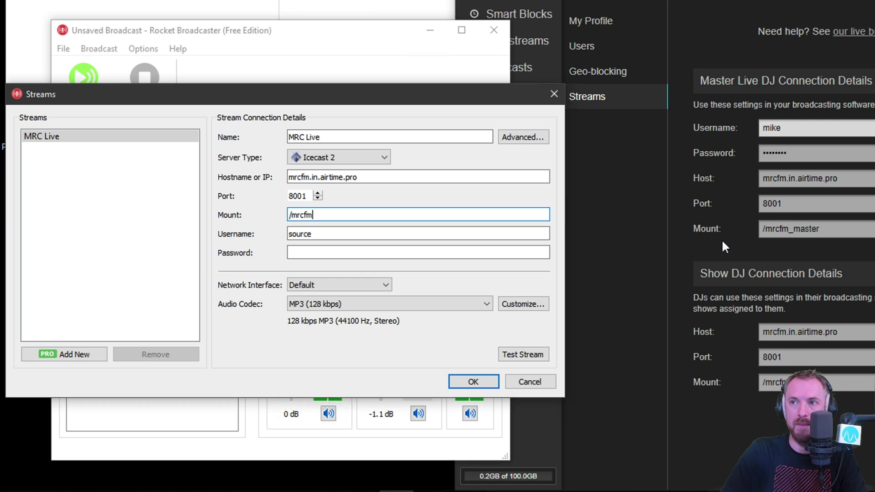
type("_master")
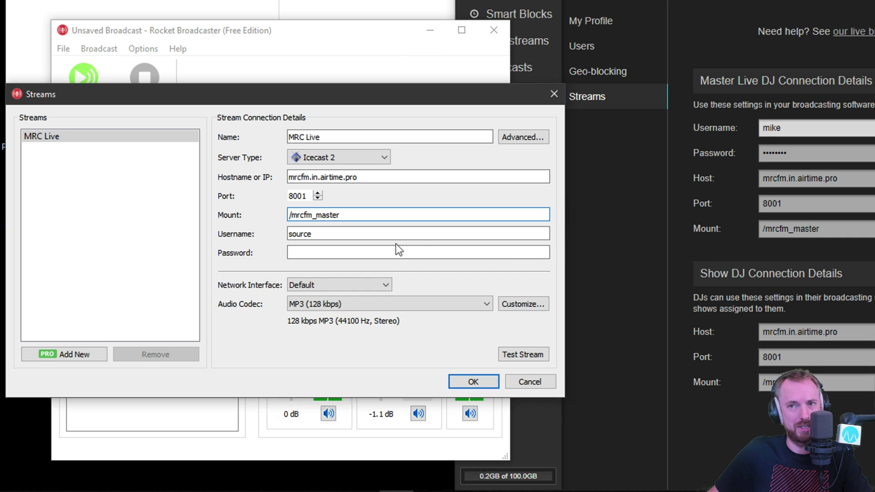
- Enter the Master Live DJ username and password for the stream, keeping the network interface on Default
double_click(322, 233)
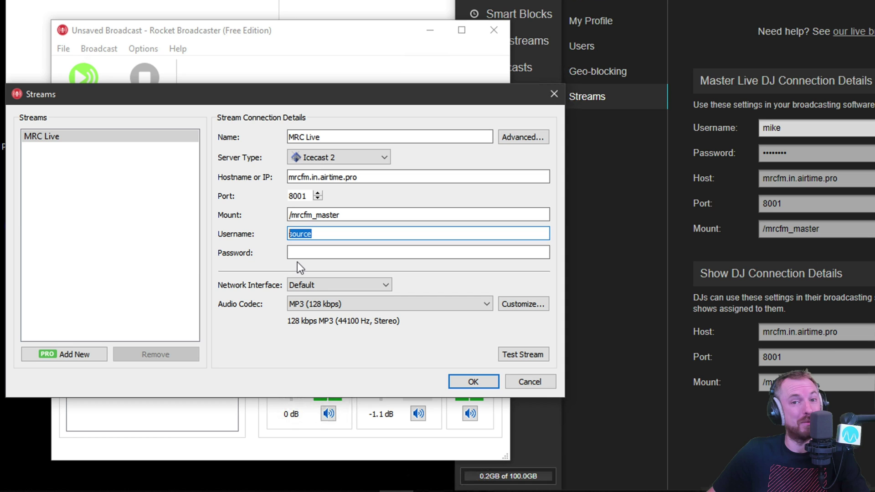
type("mike")
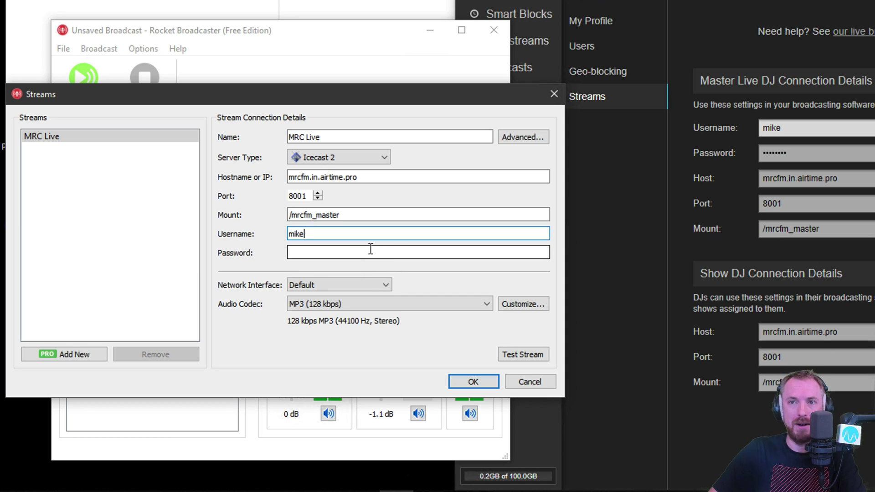
key("Tab")
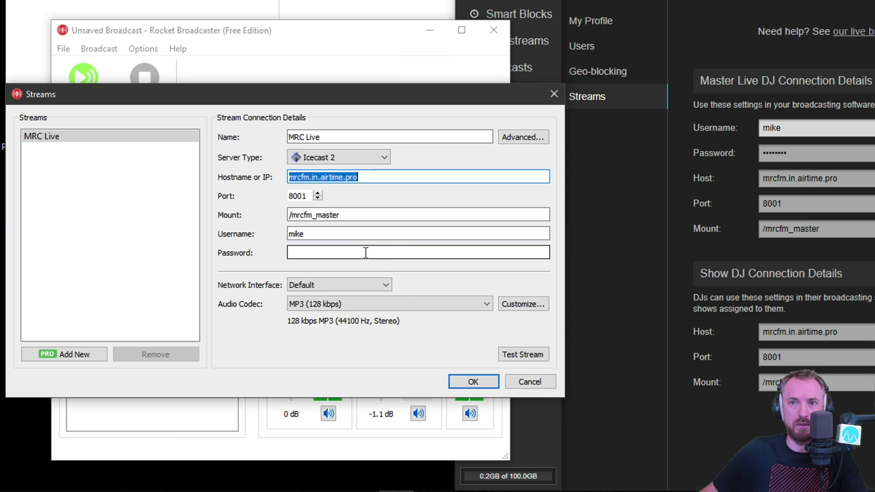
left_click(366, 252)
type("••••")
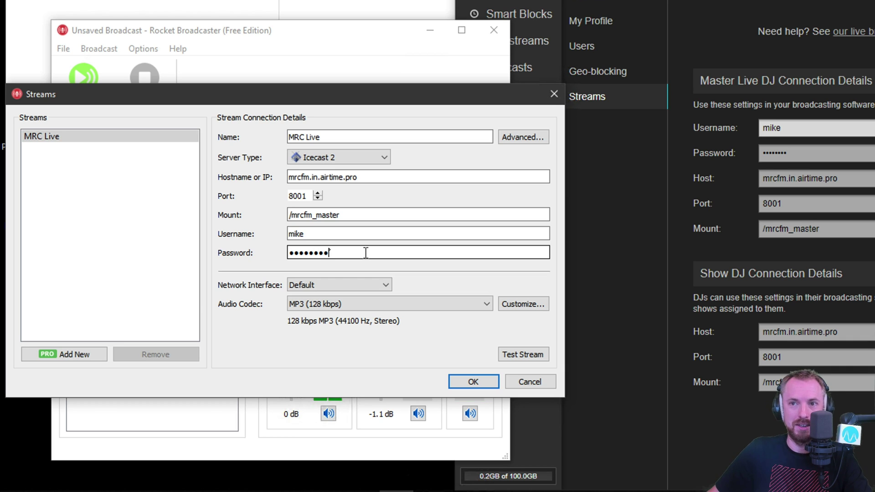
left_click(294, 283)
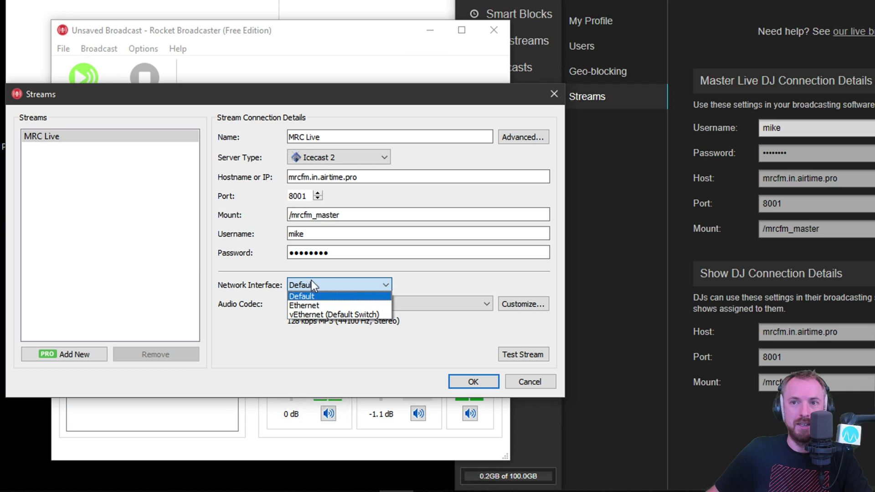
left_click(305, 296)
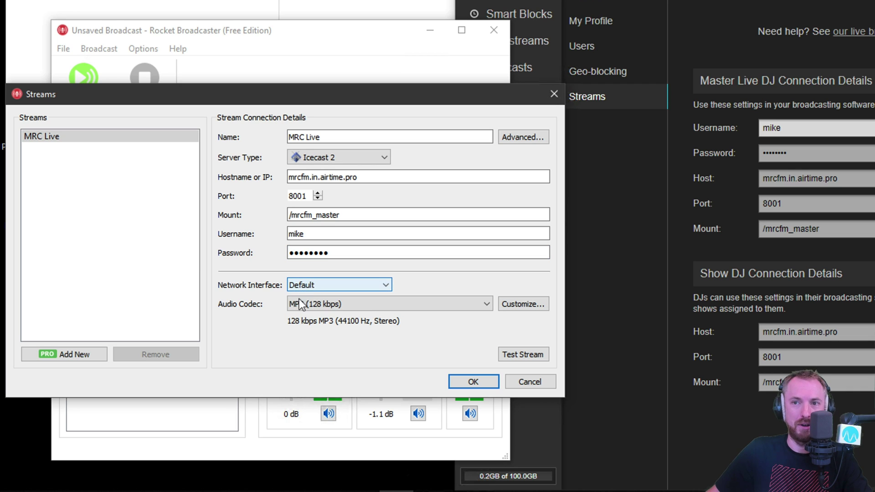
- Keep MP3 (128 kbps) as the stream's audio codec, then test the stream connection and save the stream settings
left_click(342, 304)
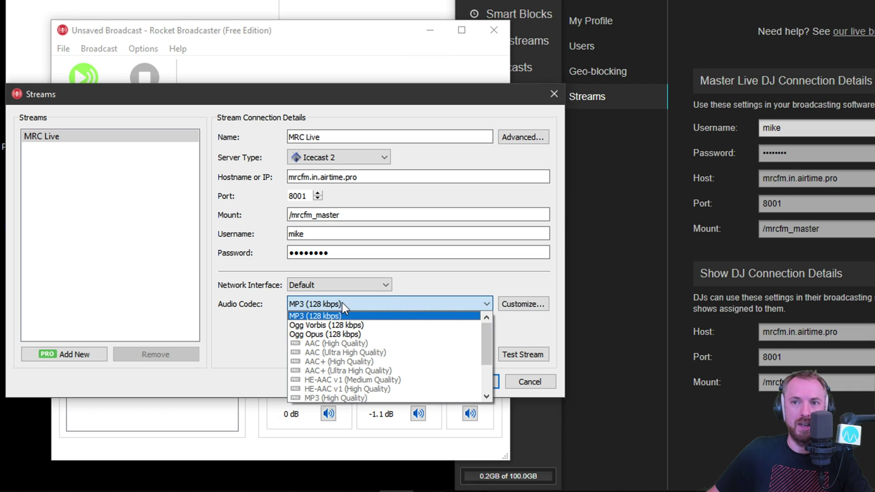
left_click(304, 302)
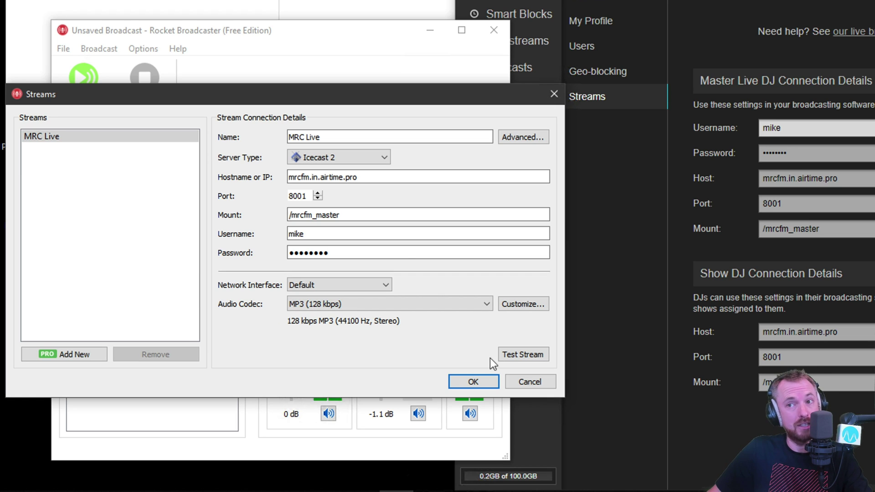
left_click(506, 354)
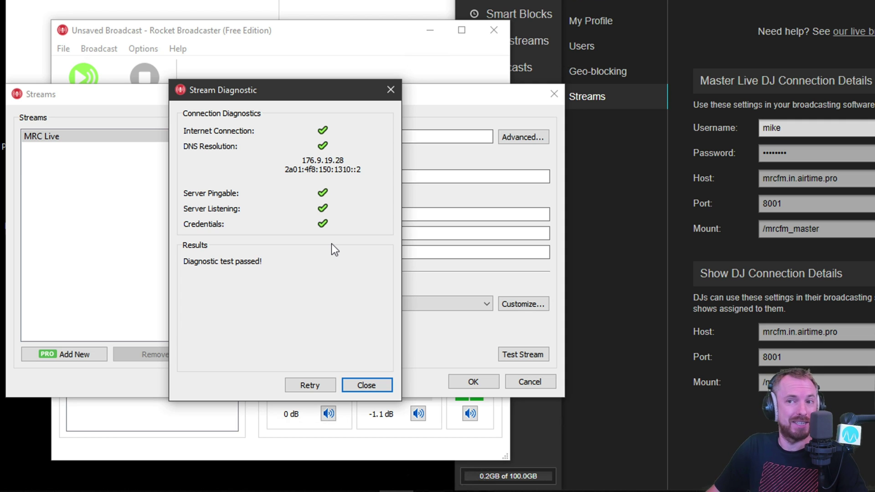
left_click(367, 386)
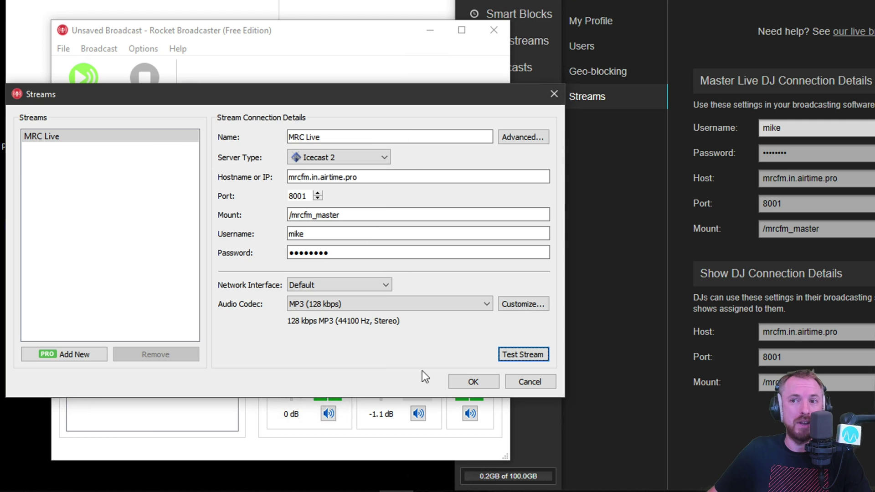
left_click(460, 382)
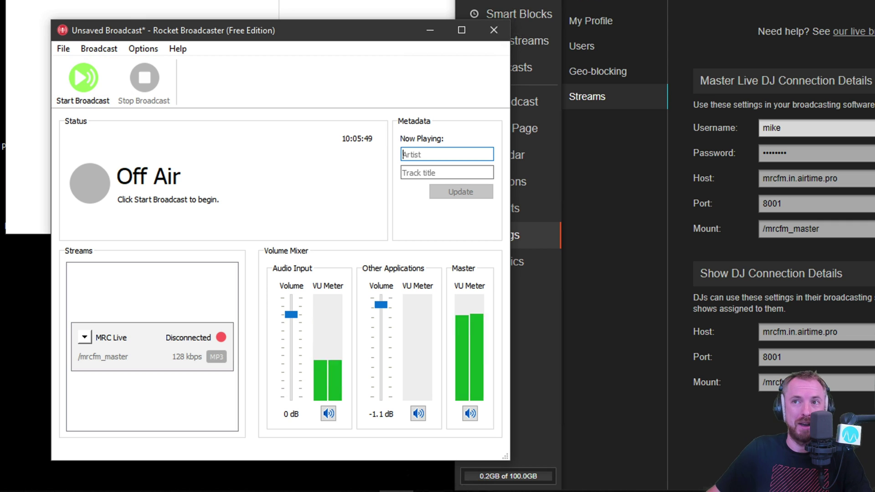
- Start the broadcast in Rocket Broadcaster and switch the broadcast source on the Airtime dashboard to Live
key("alt+Tab")
left_click(537, 0)
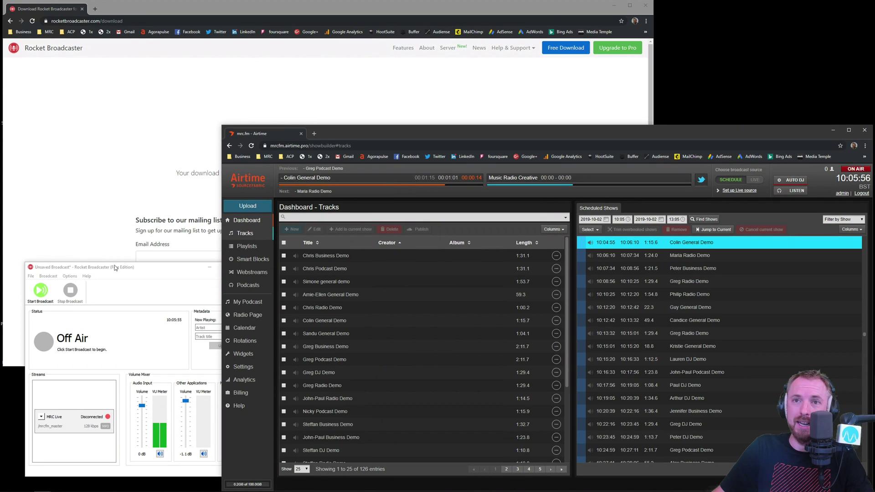
left_click(41, 291)
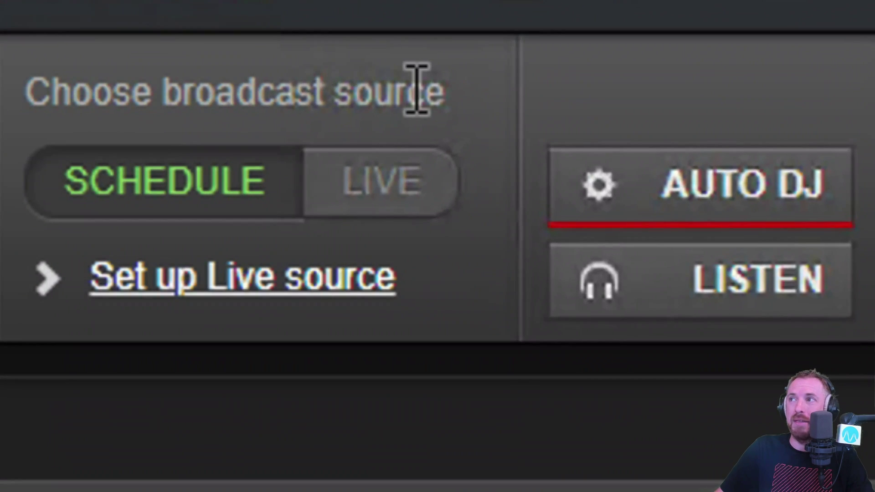
left_click(382, 178)
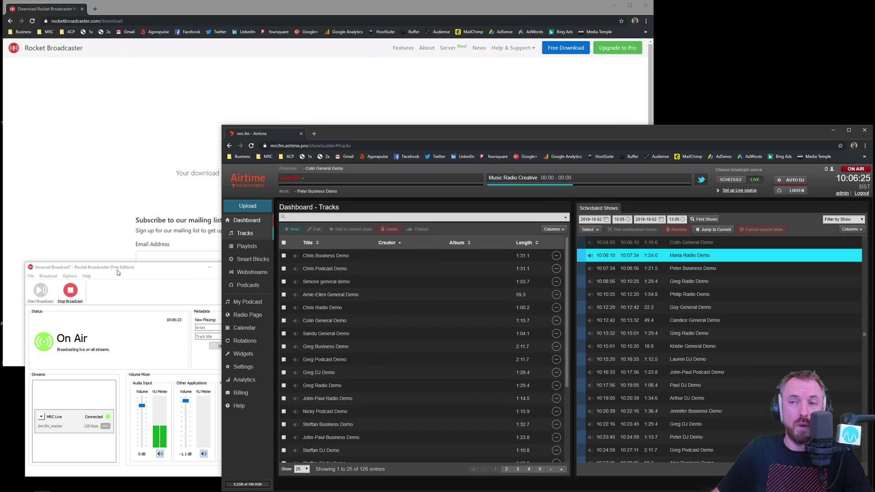
- In Rocket Broadcaster, update the now-playing metadata with the presenter's name as artist and Chit Chat as track title
left_click(143, 267)
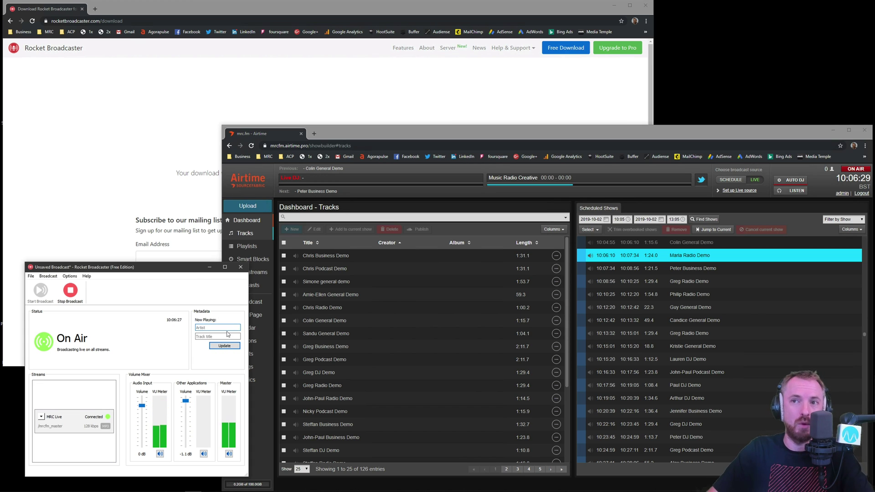
type("Mike Russell")
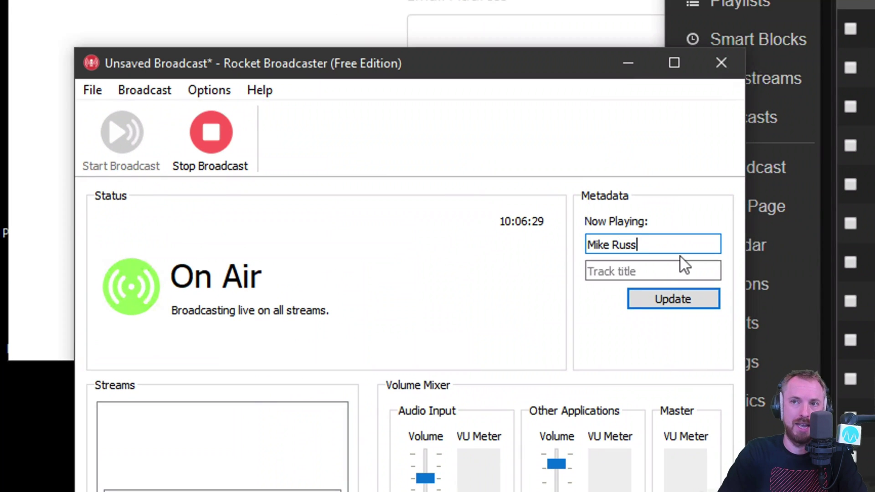
left_click(682, 267)
type("Chit Chat")
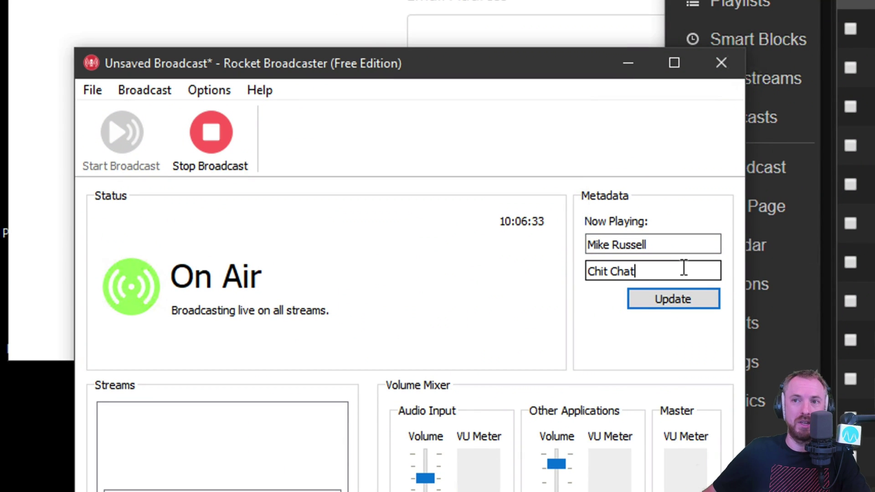
left_click(678, 294)
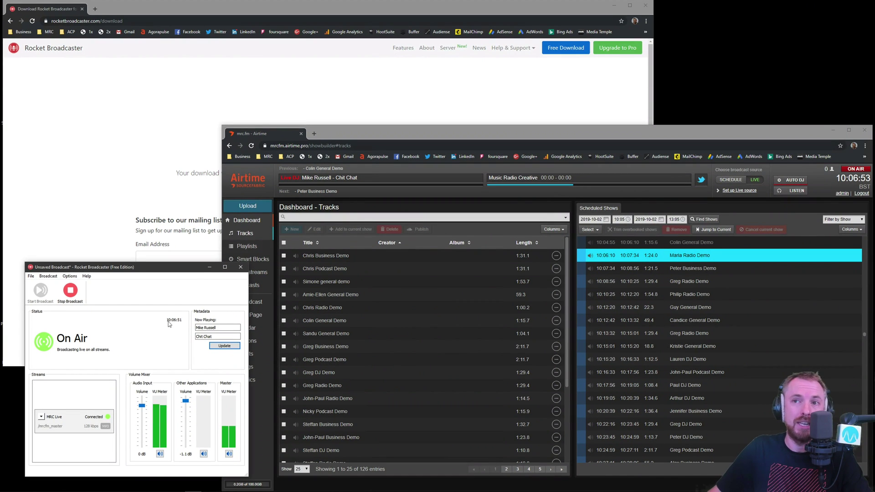
- Open the broadcaster's preferences to examine the audio playback, input and system audio capture settings
left_click(70, 276)
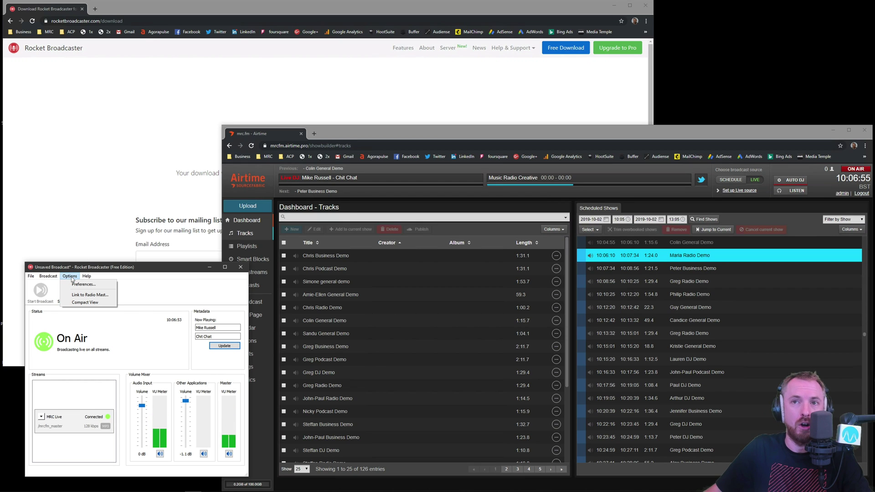
left_click(79, 285)
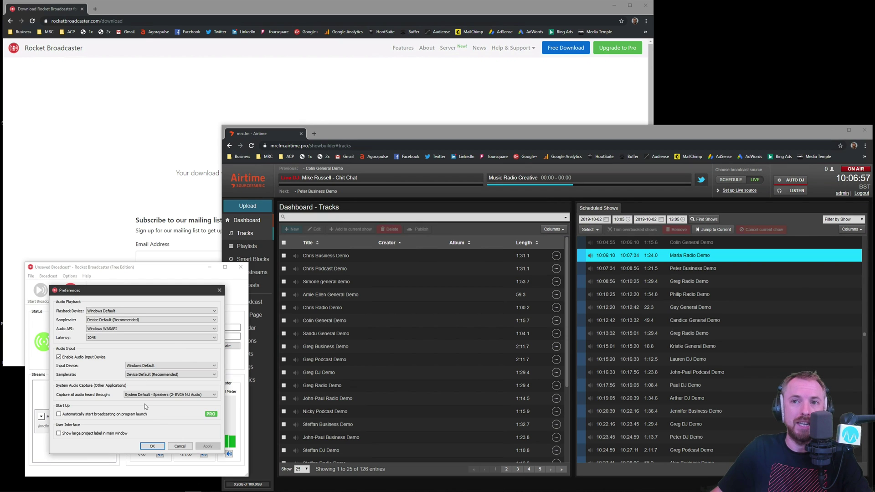